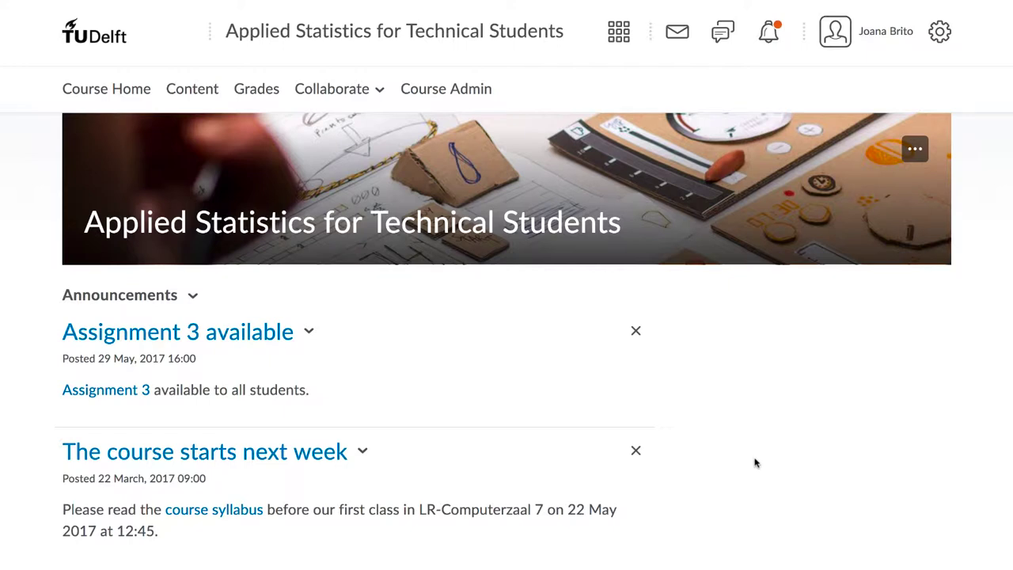
# - Start a new assignment in the 1. Data Visualization unit of the course content
pyautogui.click(204, 95)
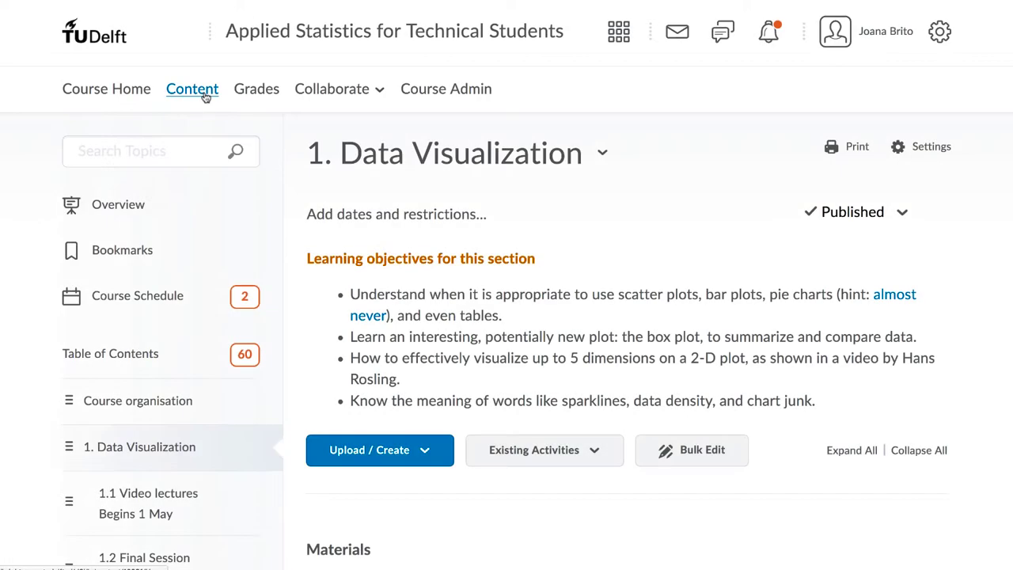
pyautogui.scroll(-3, 313, 364)
pyautogui.scroll(-2, 313, 367)
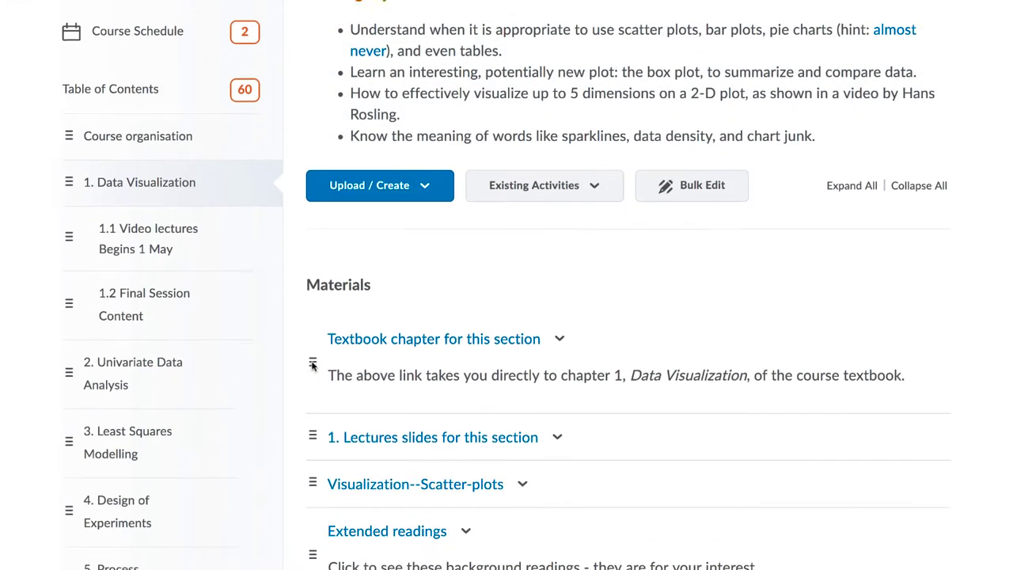
pyautogui.scroll(3, 313, 363)
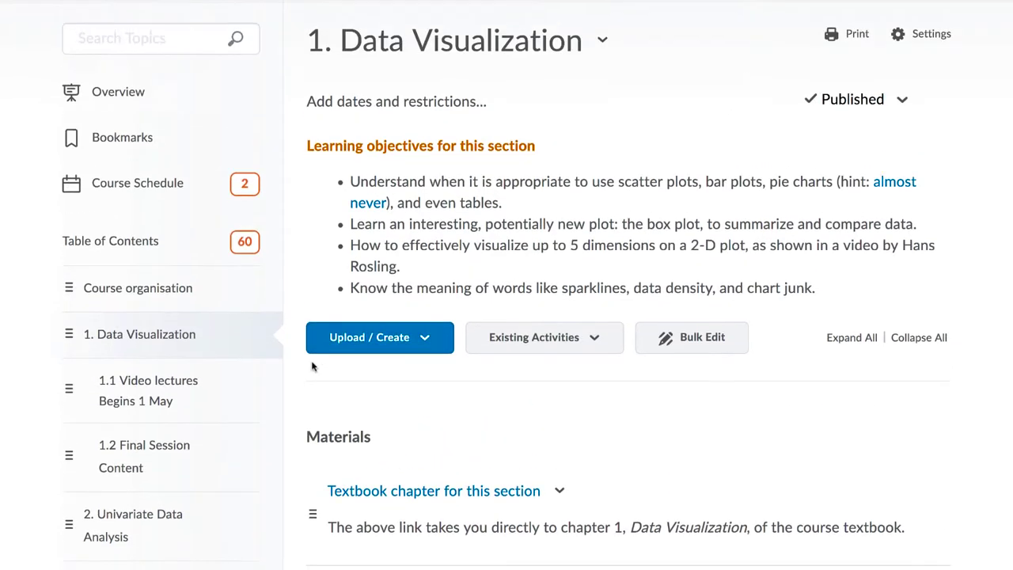
pyautogui.click(430, 352)
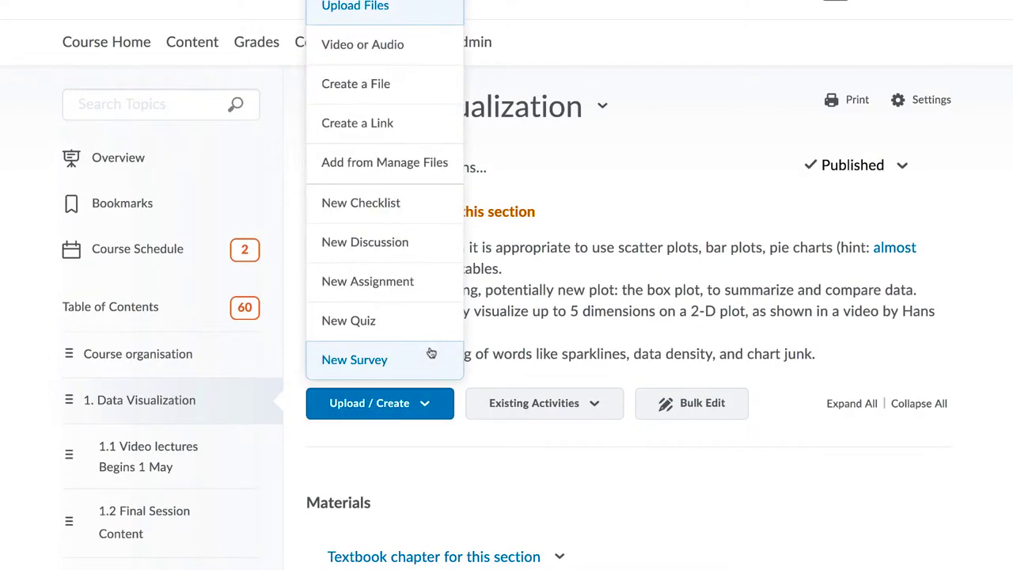
pyautogui.click(410, 285)
# - Title it 'New Assignment' with instructions 'A description.' and publish it
pyautogui.click(208, 199)
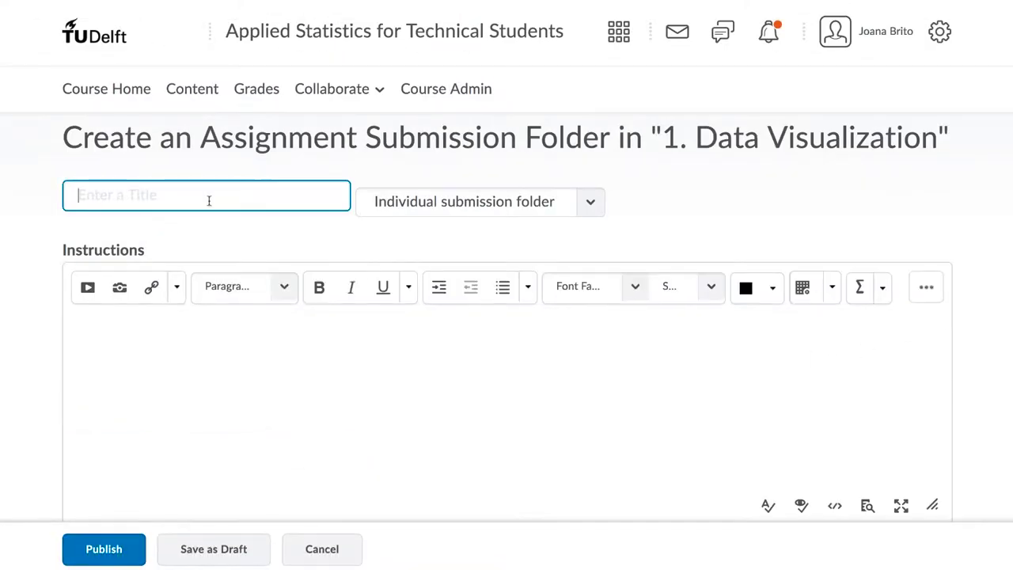
pyautogui.write('New Assignment')
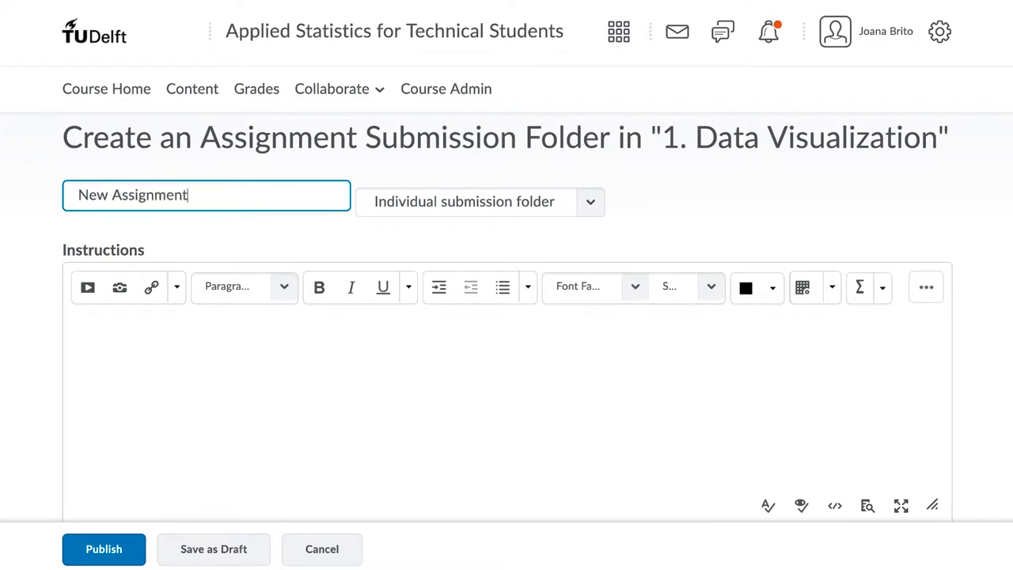
pyautogui.click(188, 370)
pyautogui.write('A des')
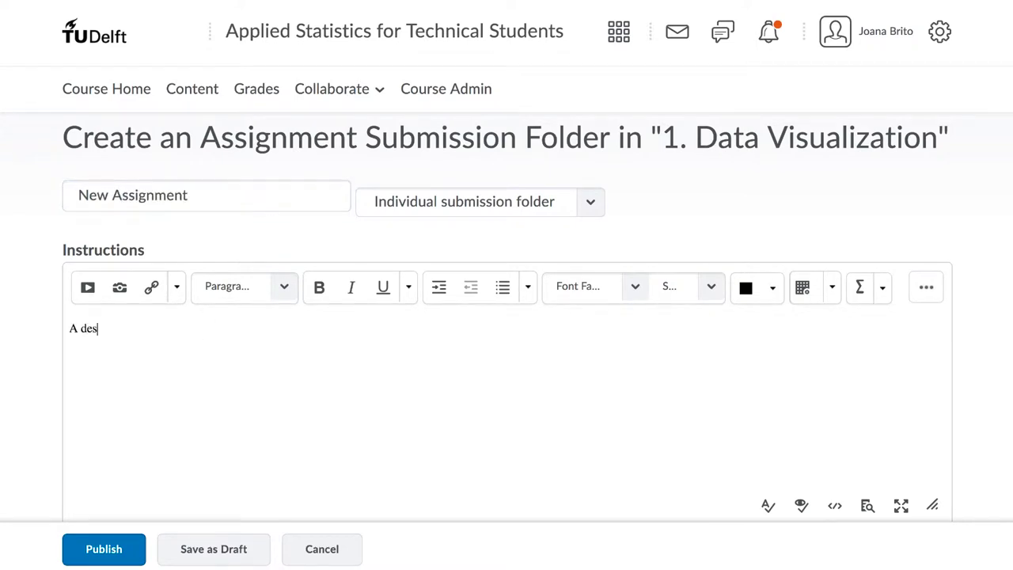
pyautogui.write('cription.')
pyautogui.click(121, 549)
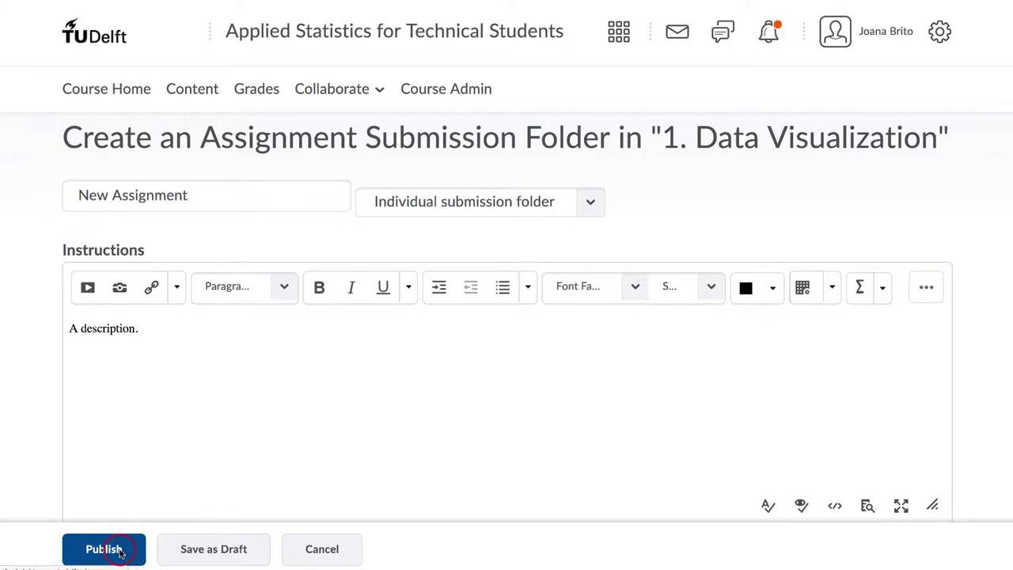
# - Upload Assignment-1-text.docx as an attachment and update the assignment
pyautogui.click(179, 320)
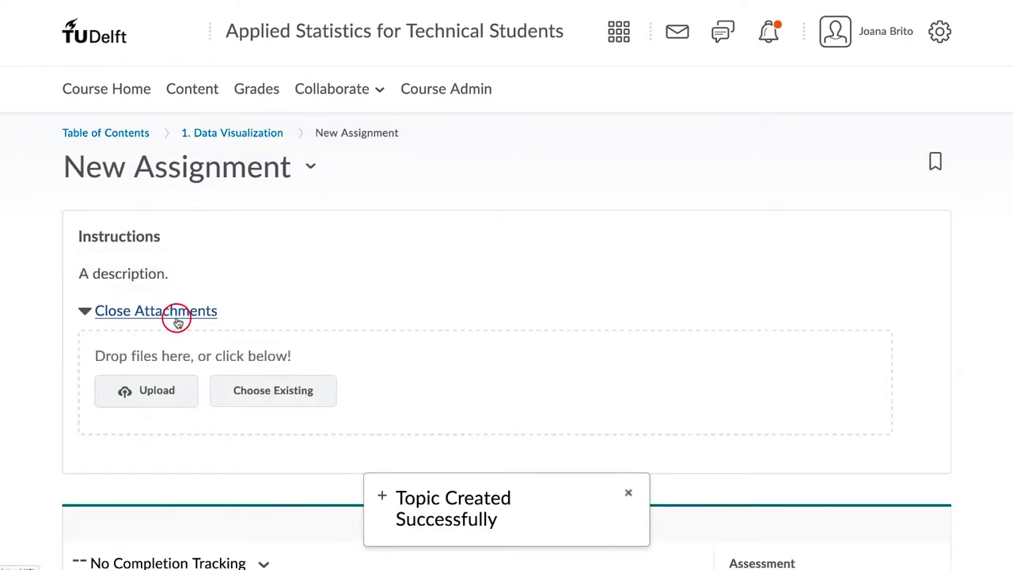
pyautogui.click(161, 400)
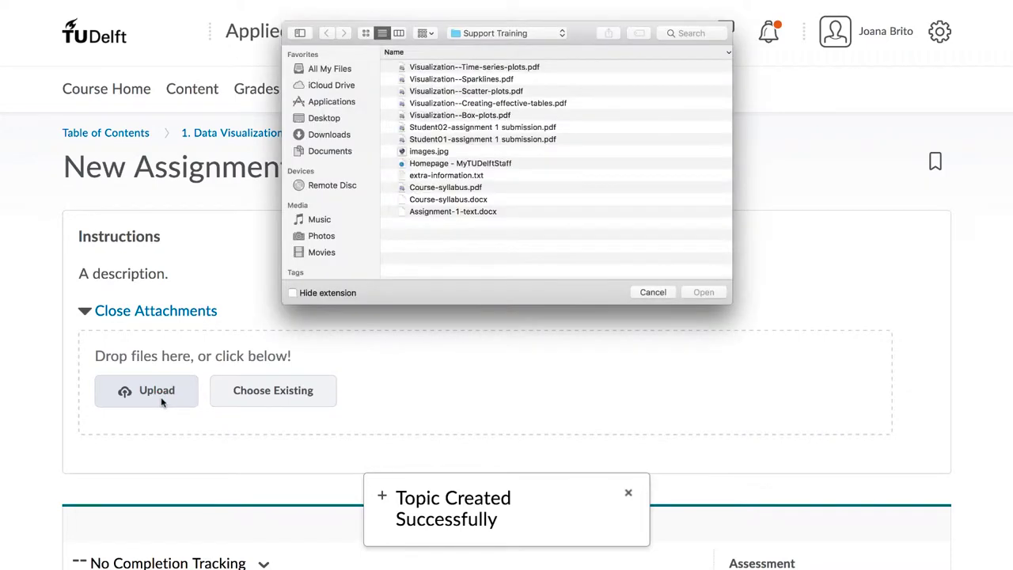
pyautogui.click(459, 212)
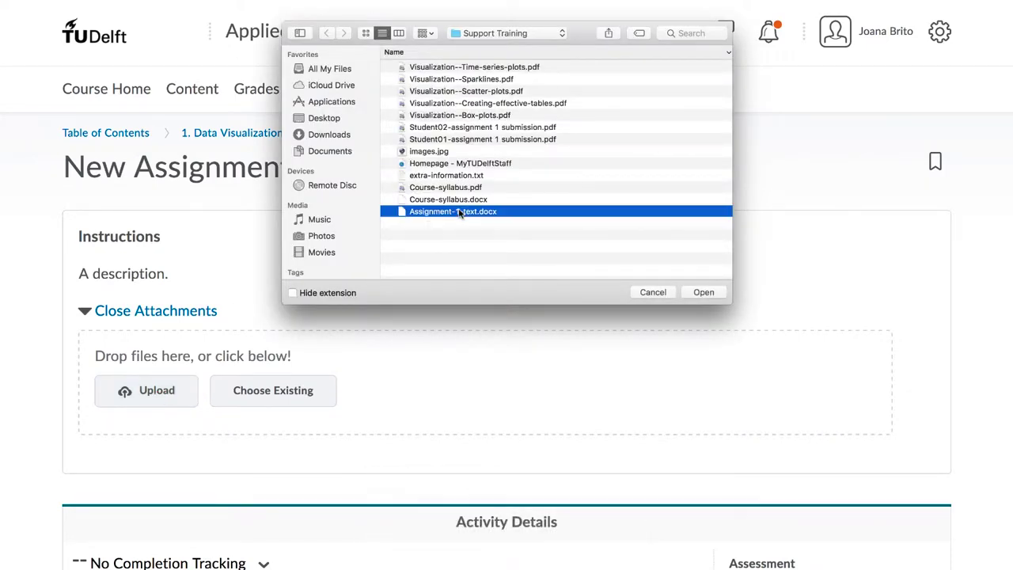
pyautogui.click(704, 292)
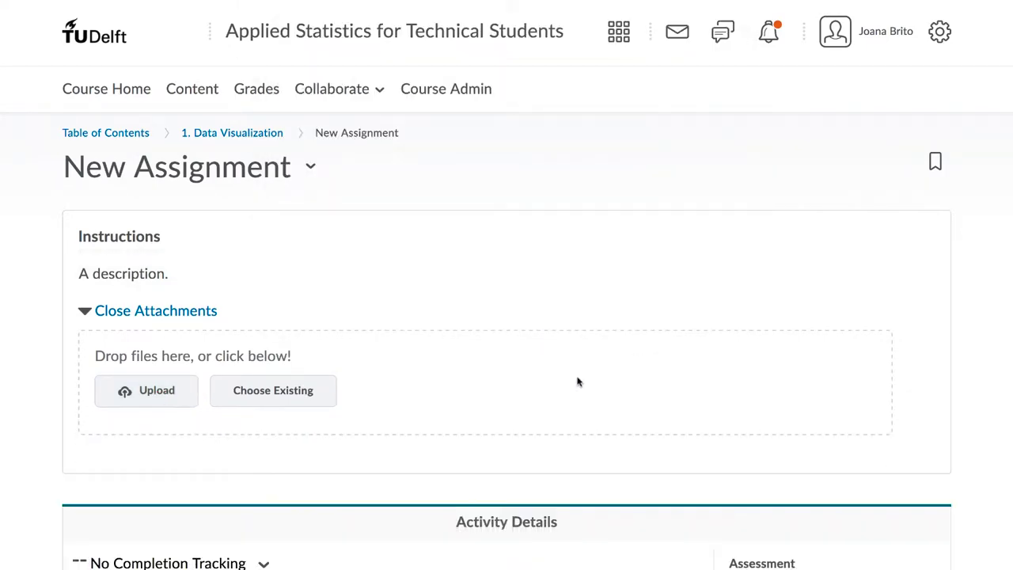
pyautogui.scroll(-3, 577, 382)
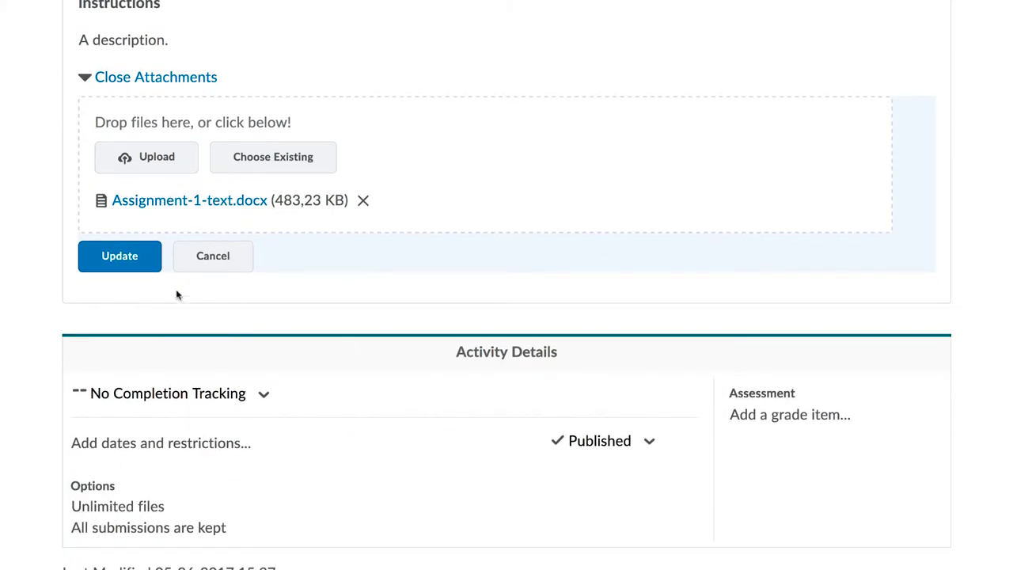
pyautogui.click(113, 263)
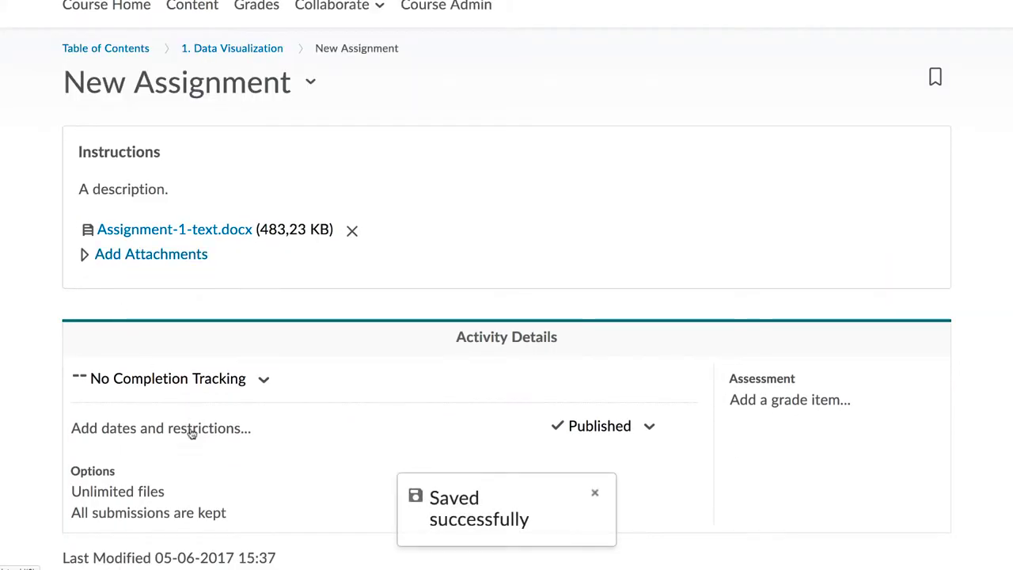
# - Add a start date of 06-06-2017 and a due date of 12-06-2017, both at 15:00
pyautogui.click(192, 433)
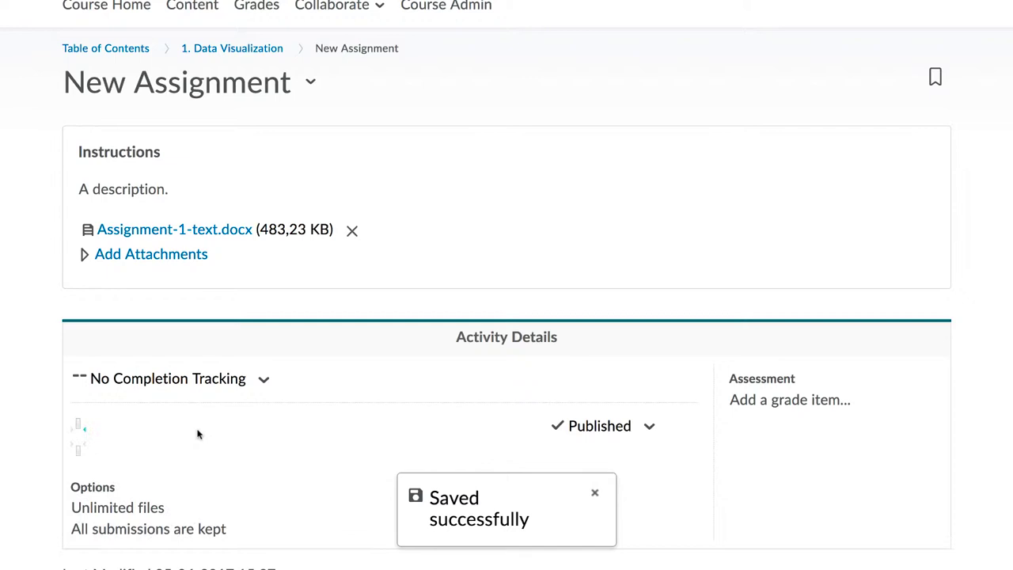
pyautogui.click(155, 416)
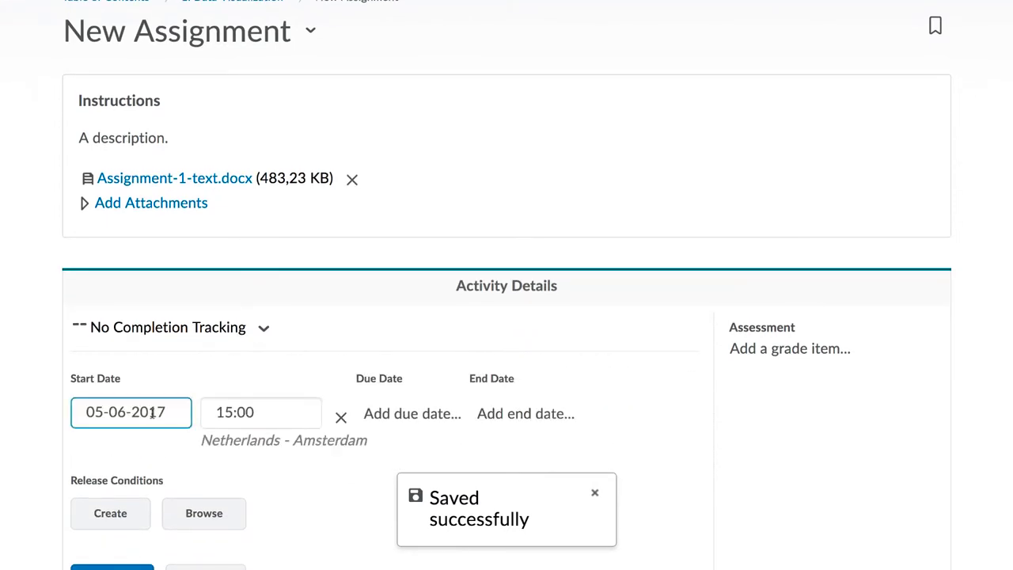
pyautogui.click(131, 412)
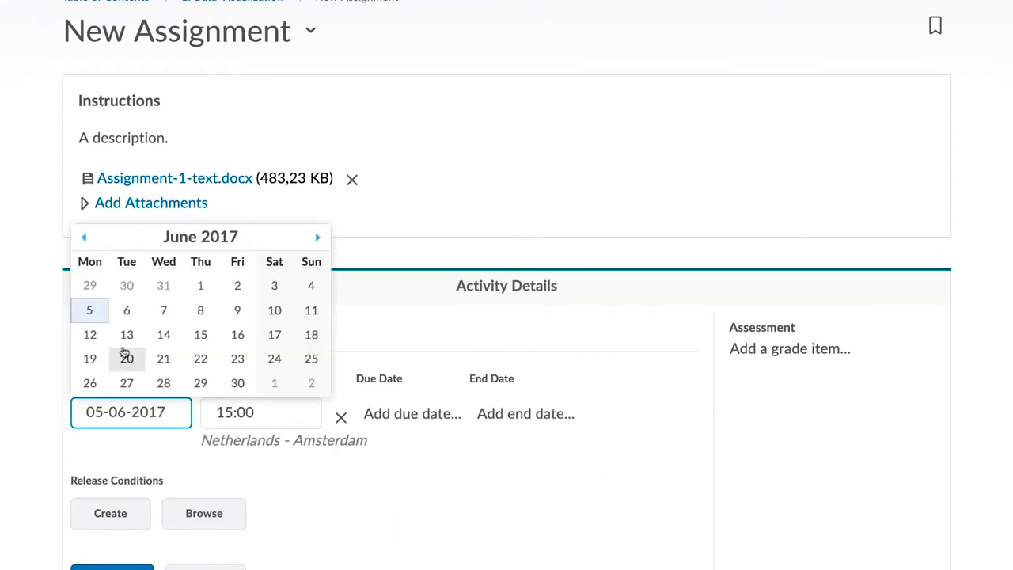
pyautogui.click(123, 318)
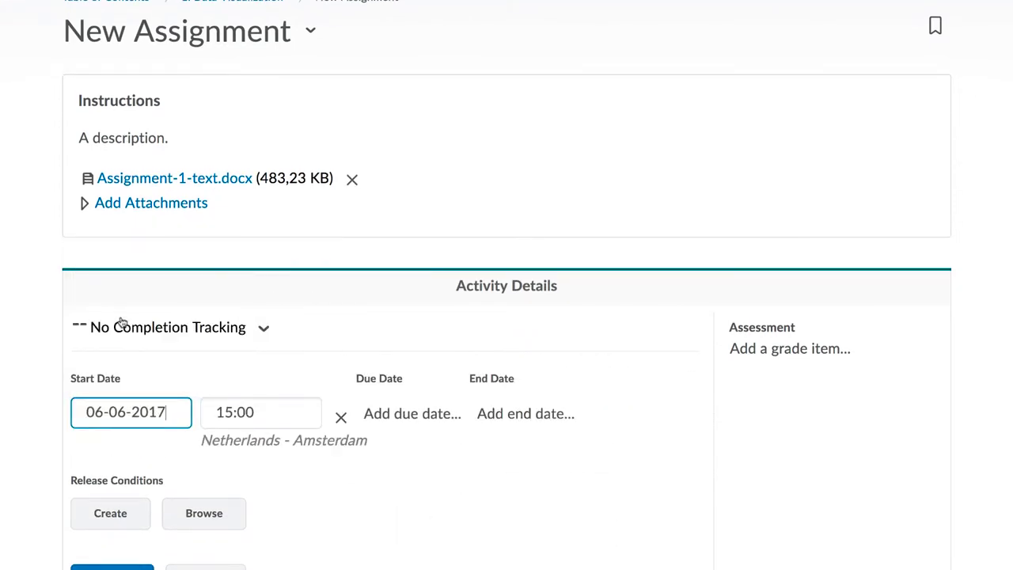
pyautogui.click(409, 414)
pyautogui.click(409, 412)
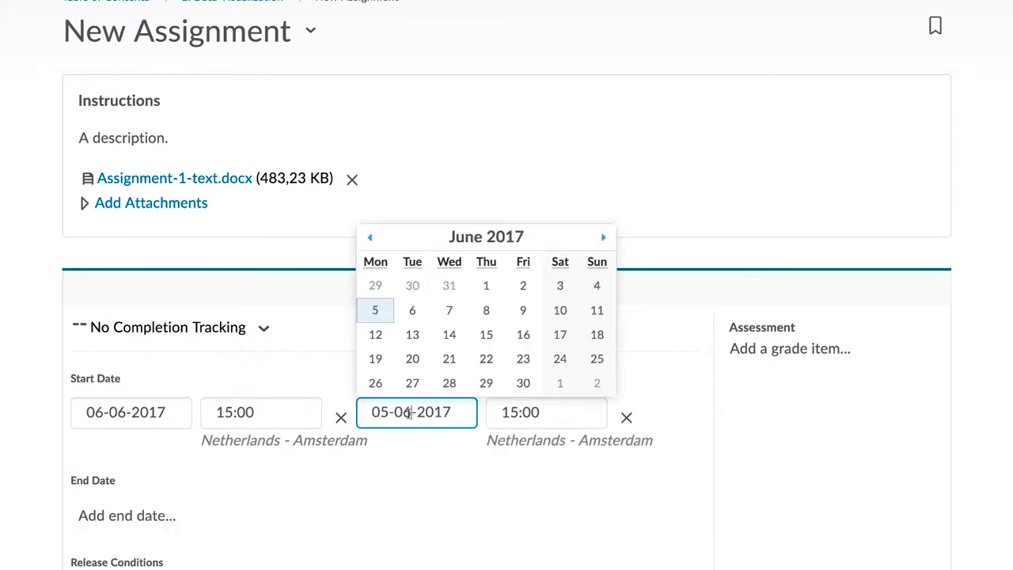
pyautogui.click(376, 340)
pyautogui.scroll(-3, 419, 470)
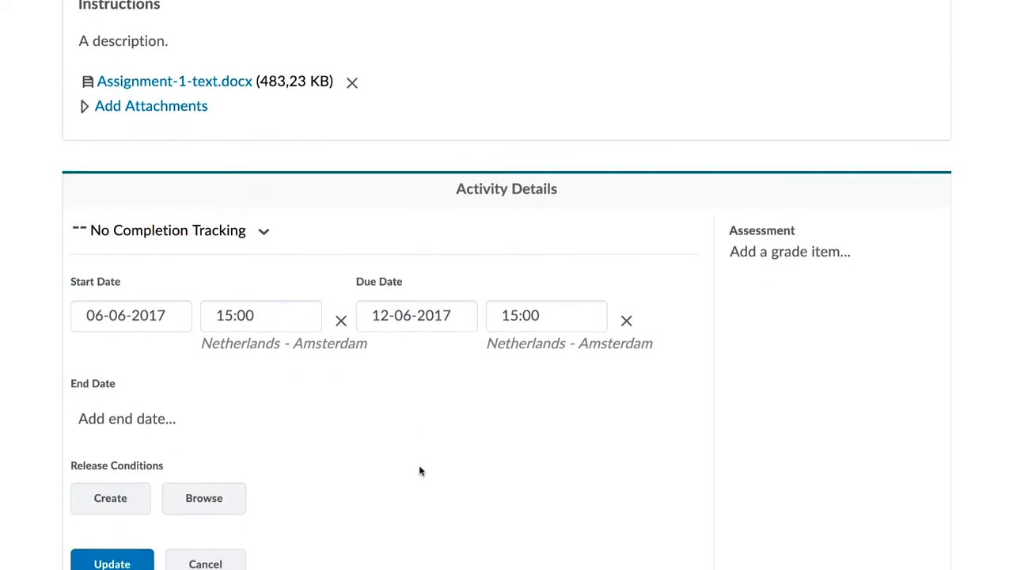
pyautogui.scroll(-2, 419, 471)
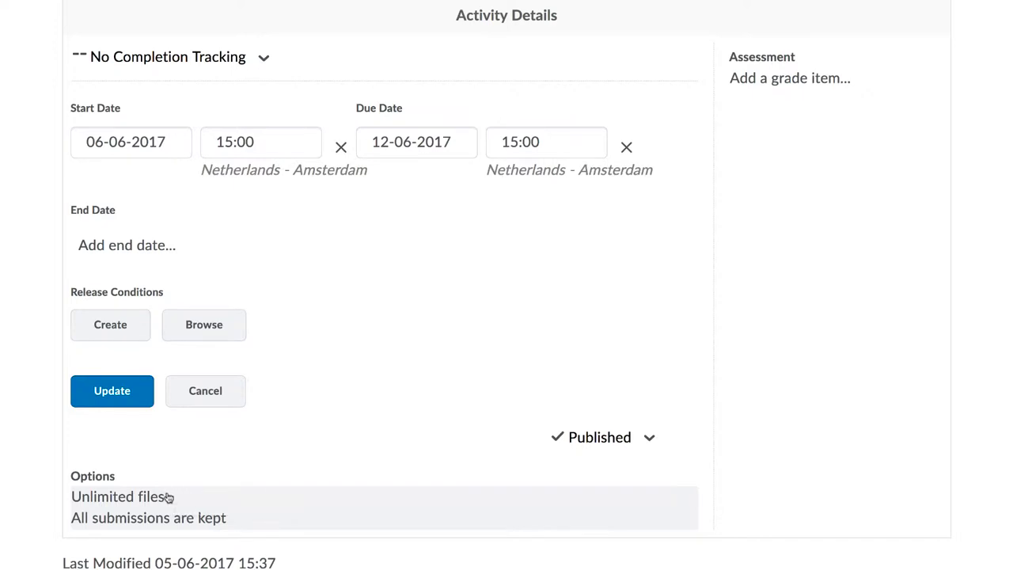
pyautogui.click(103, 492)
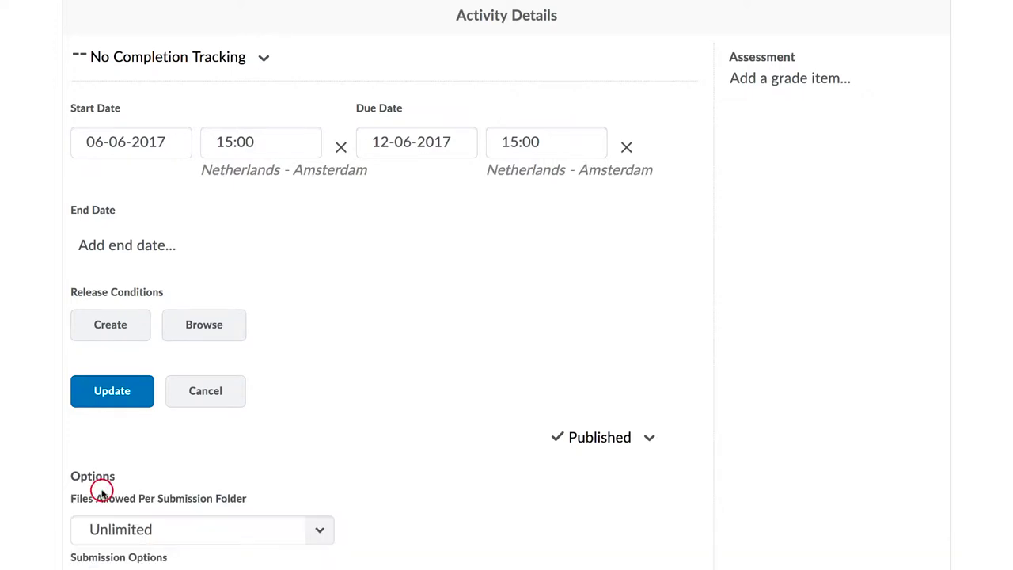
pyautogui.scroll(-2, 103, 493)
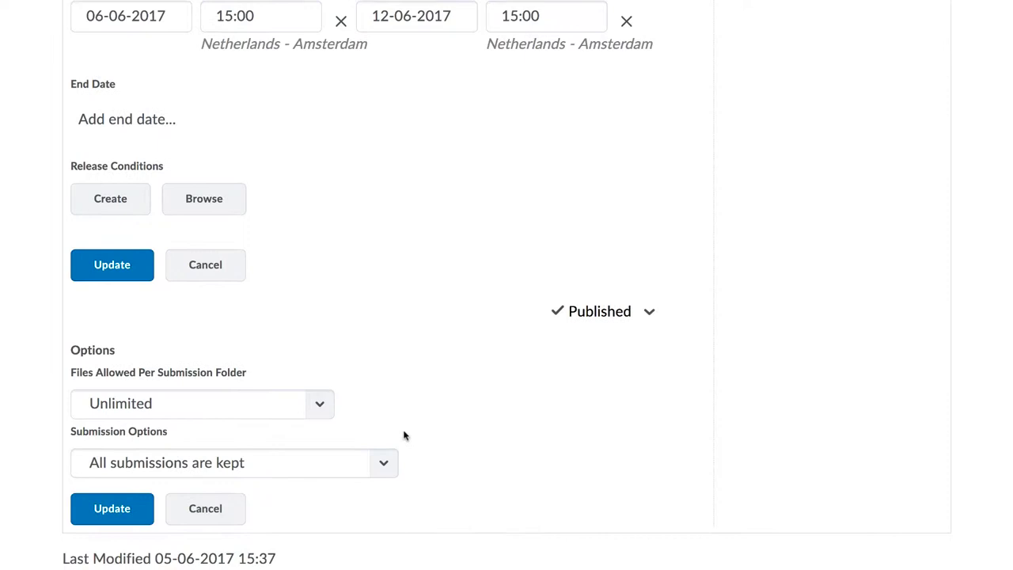
pyautogui.click(327, 407)
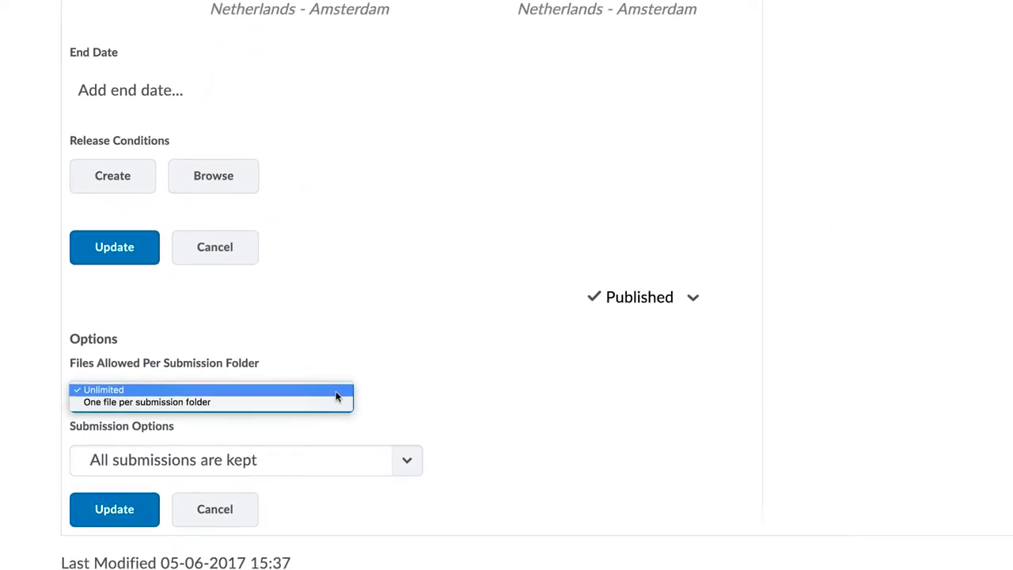
pyautogui.click(322, 400)
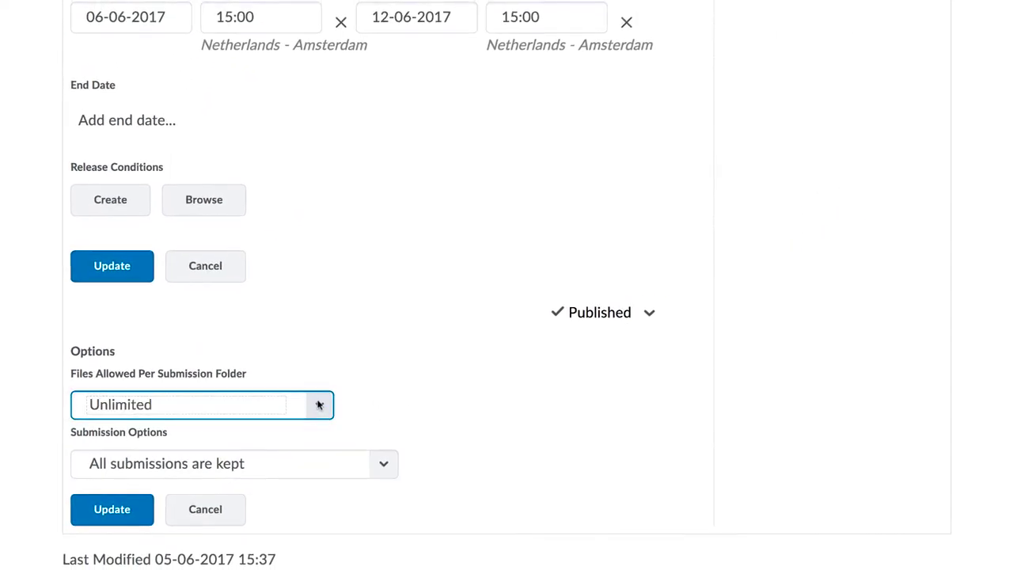
# - Show the Submission Options list of which student submissions are kept
pyautogui.click(387, 465)
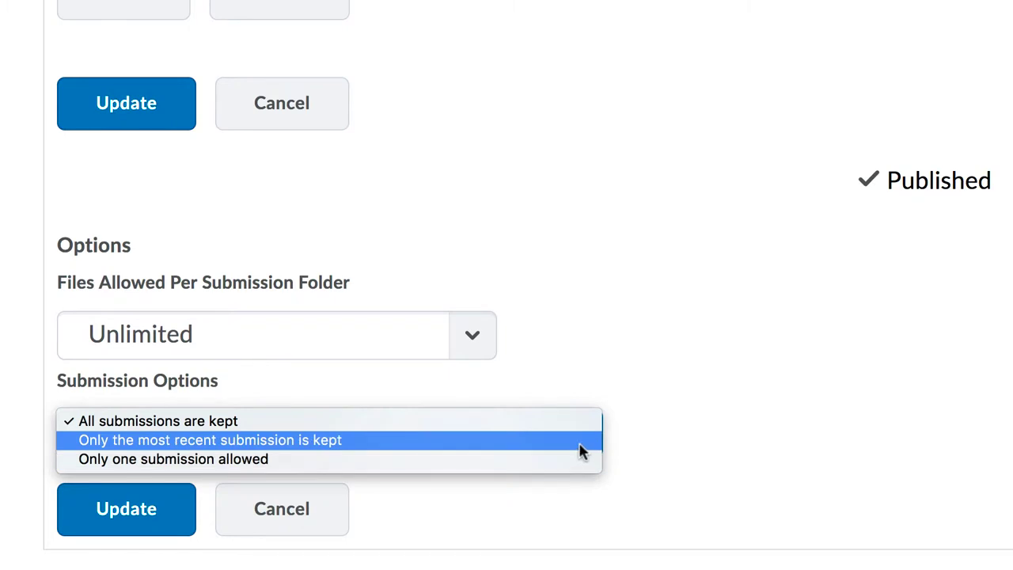
# - Choose 'Only the most recent submission is kept' as the submission option
pyautogui.click(580, 443)
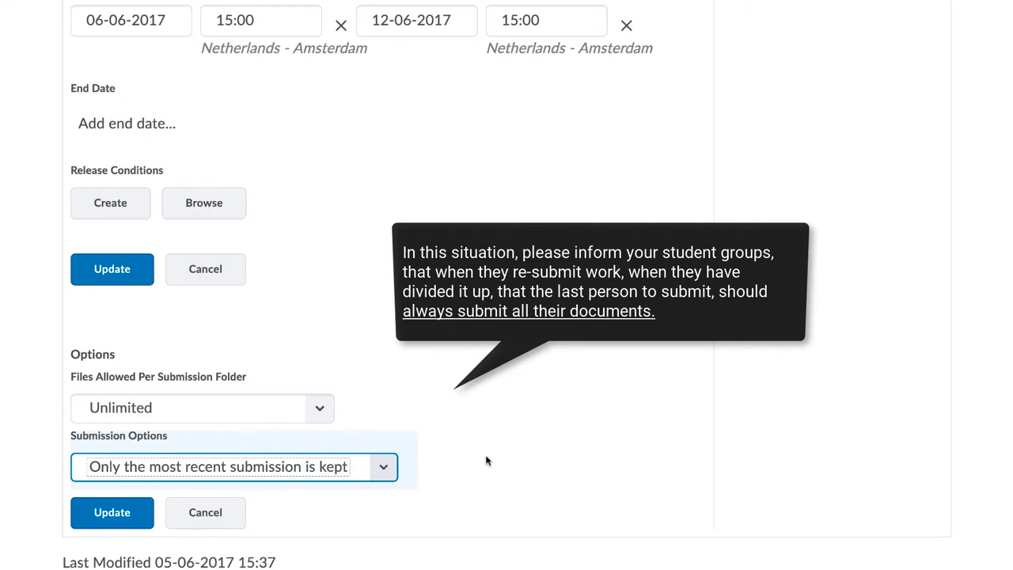
pyautogui.click(487, 460)
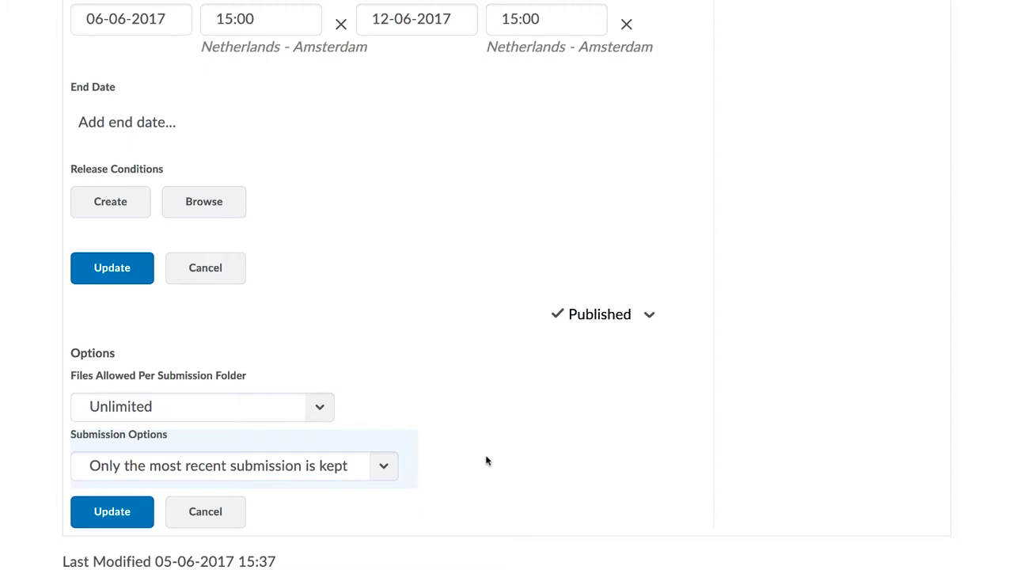
# - Save the submission option and the 6–12 June 2017 availability dates
pyautogui.click(124, 511)
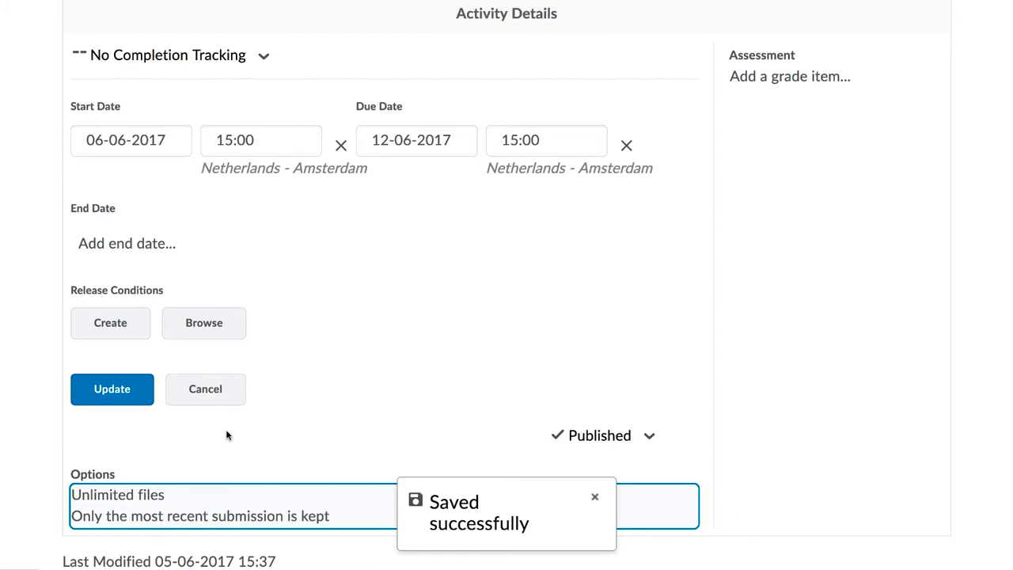
pyautogui.click(118, 388)
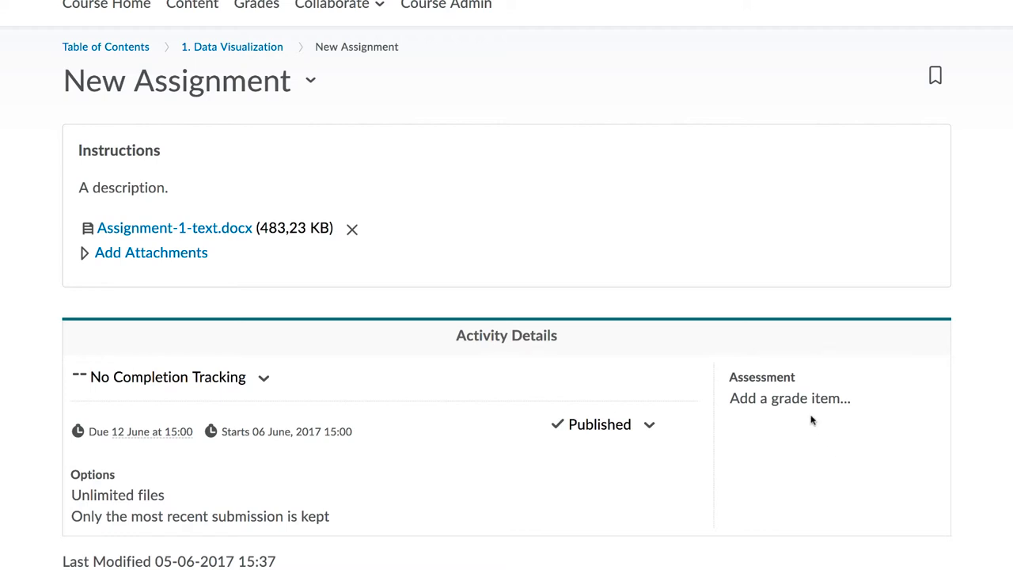
# - Link the assignment to the Assignment 2 grade item, worth 20 points
pyautogui.click(790, 402)
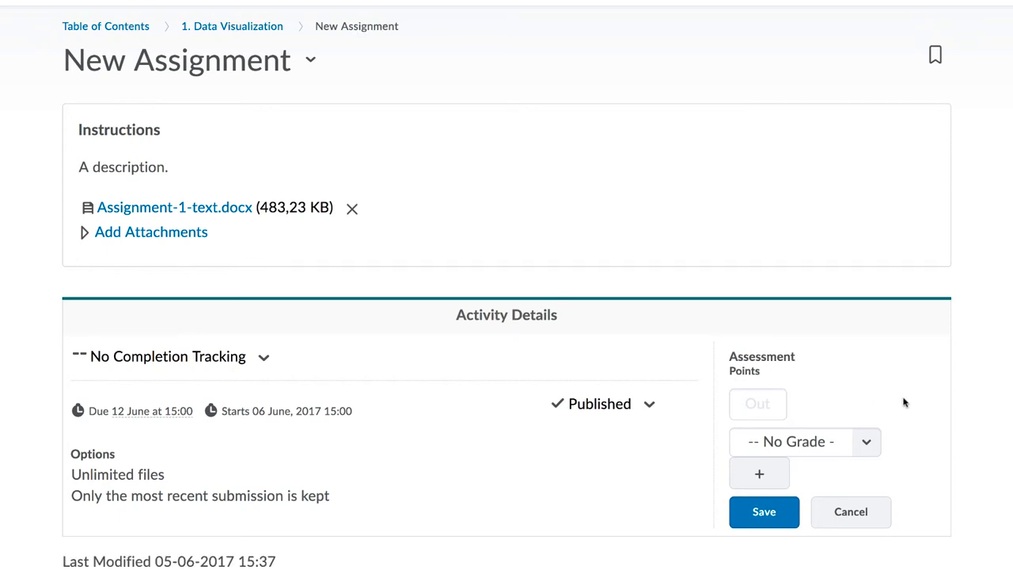
pyautogui.click(868, 443)
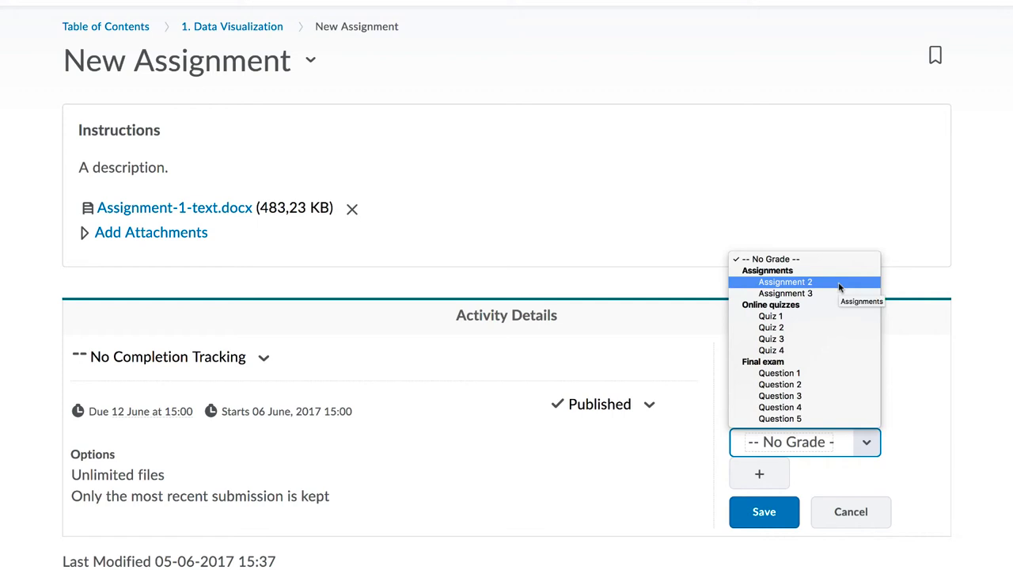
pyautogui.click(839, 287)
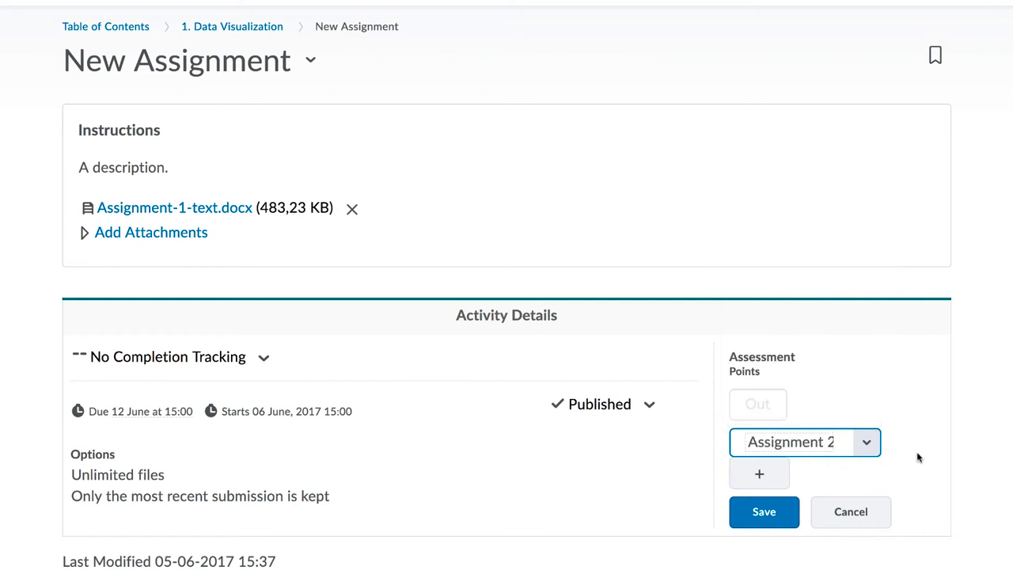
pyautogui.click(758, 400)
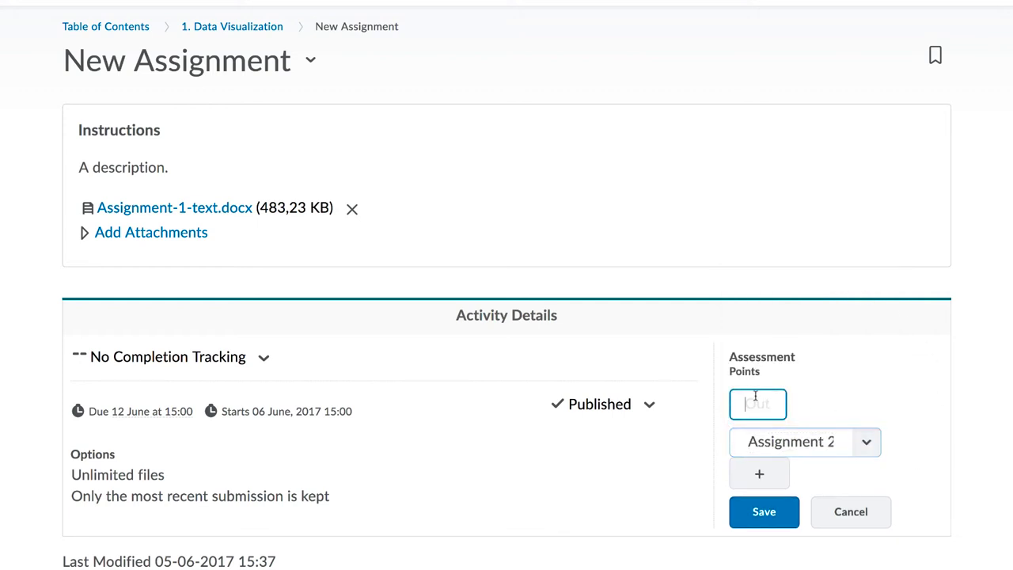
pyautogui.write('20')
pyautogui.click(939, 390)
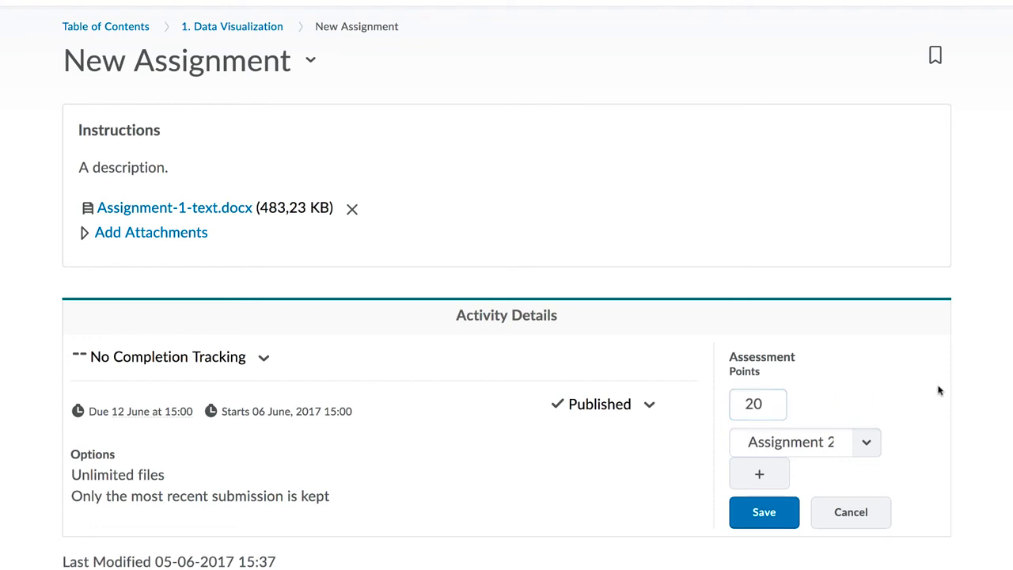
# - Save the 20-point grade link and return to the 1. Data Visualization section
pyautogui.click(764, 512)
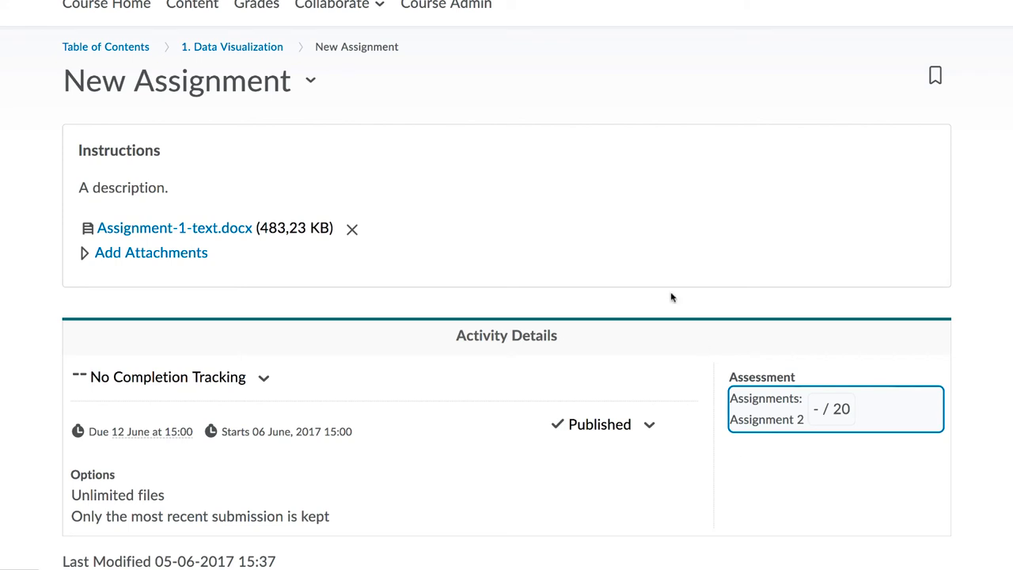
pyautogui.scroll(2, 670, 294)
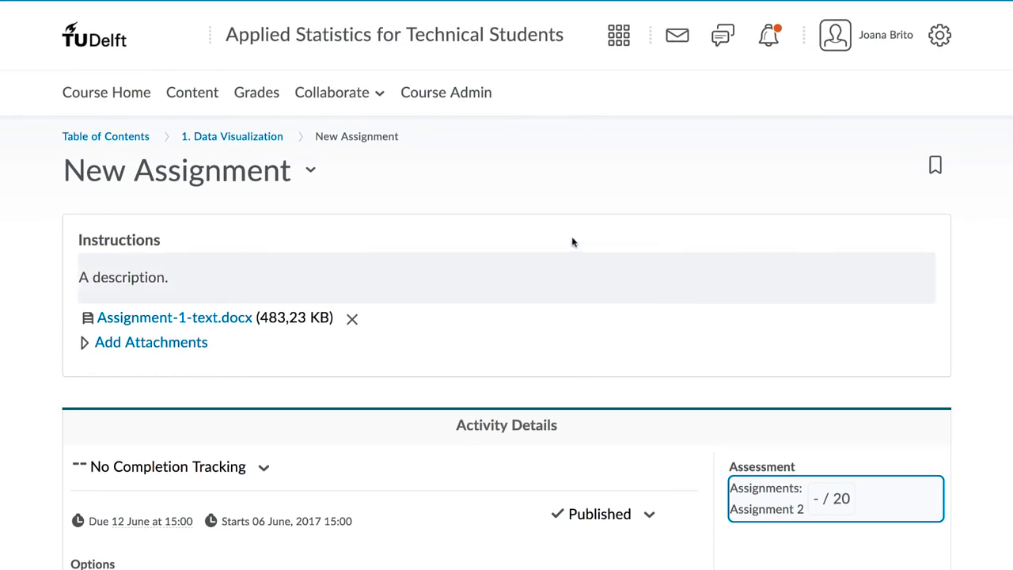
pyautogui.click(213, 139)
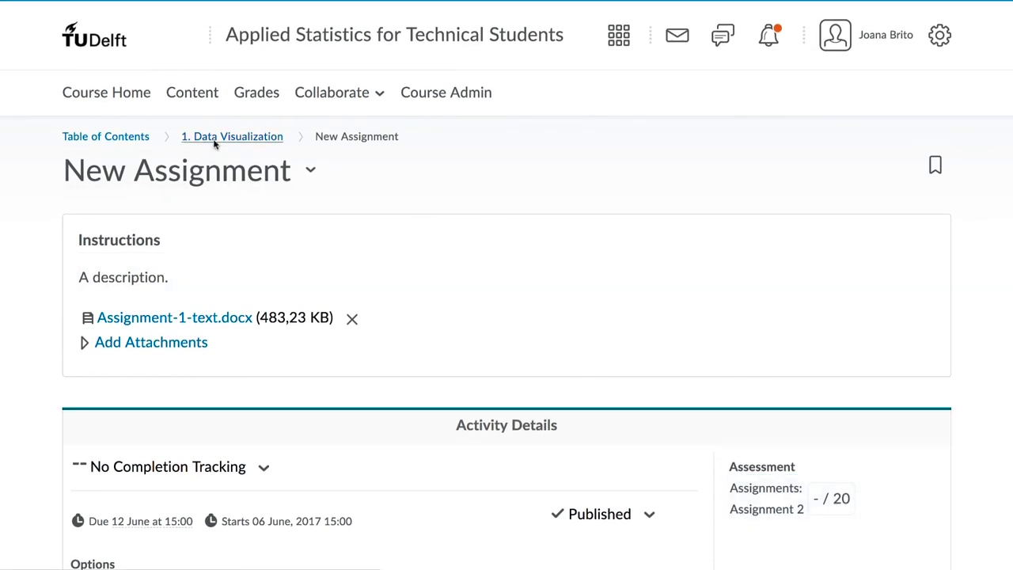